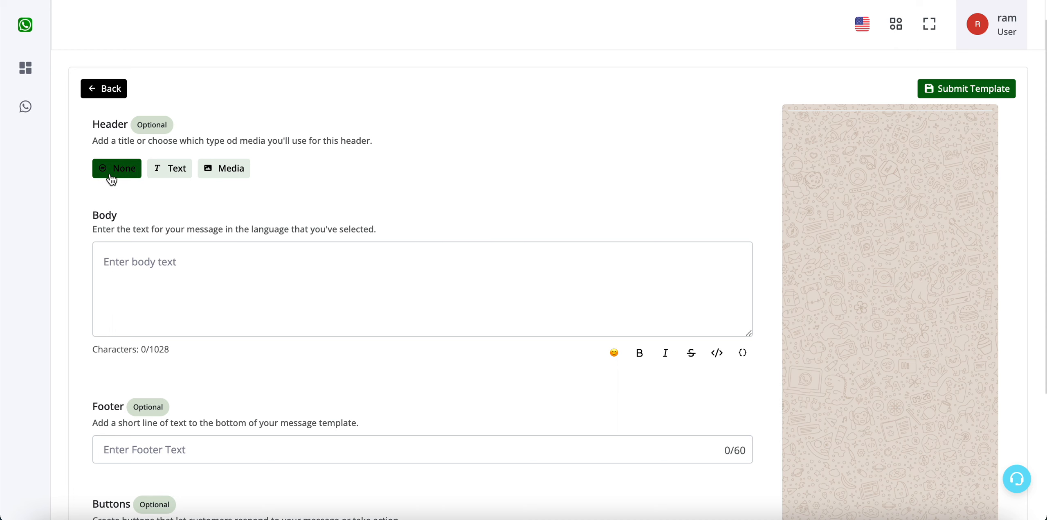
# Step: Switch the header from Text to Media, trying Location, Document and Video before settling on Image
pyautogui.click(169, 171)
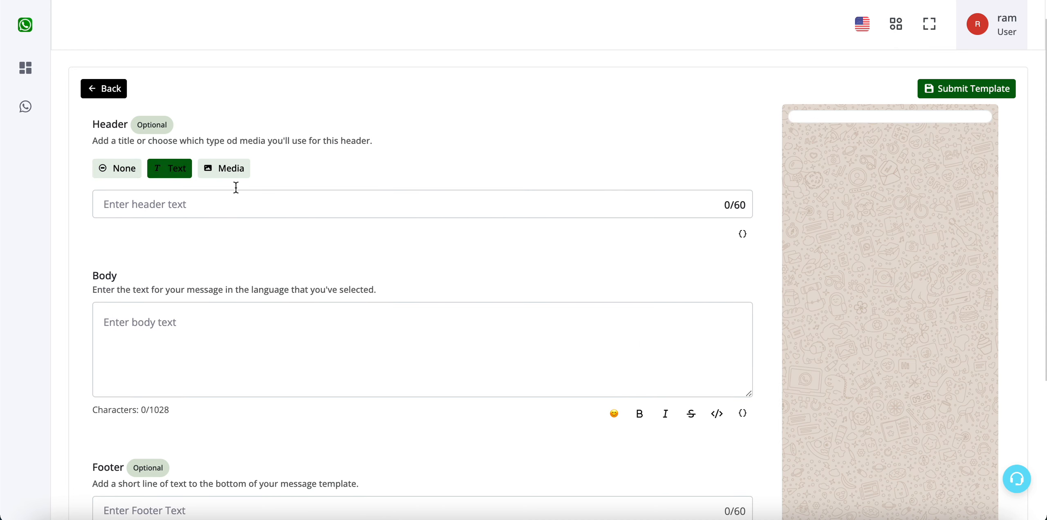
pyautogui.click(259, 215)
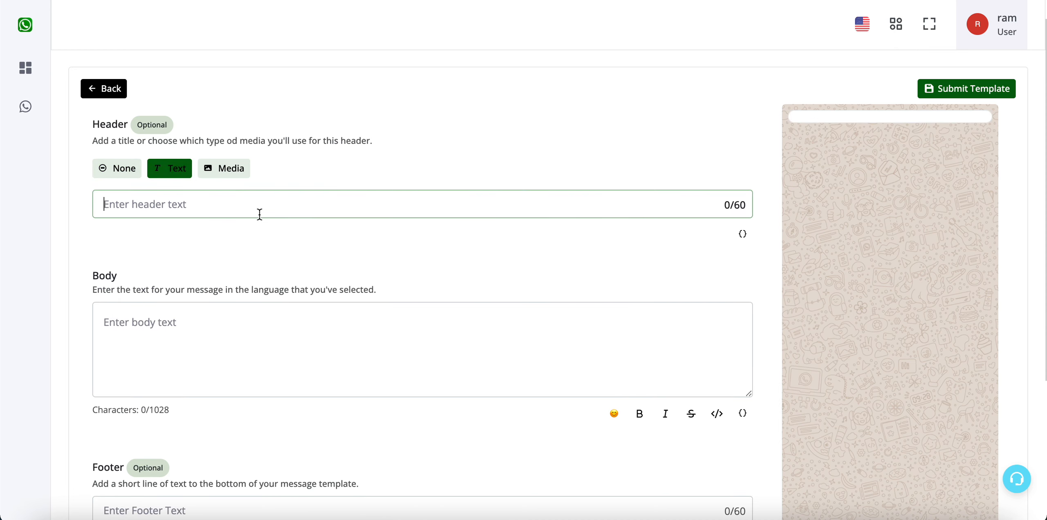
pyautogui.click(227, 176)
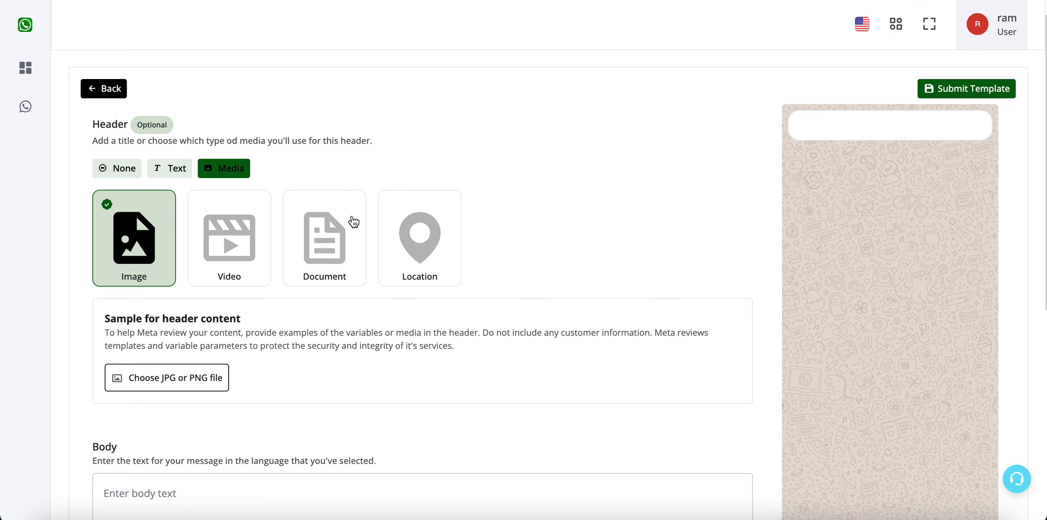
pyautogui.click(420, 231)
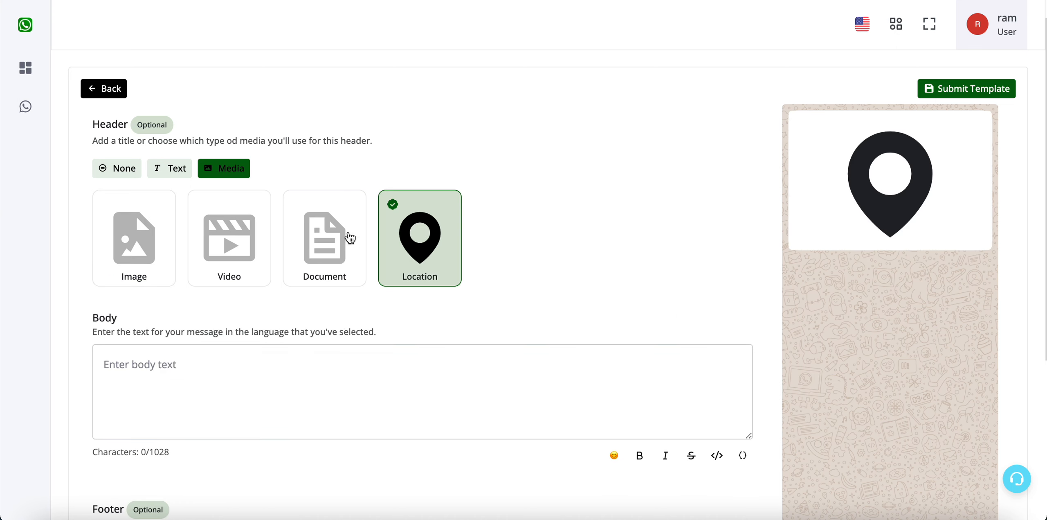
pyautogui.click(315, 244)
pyautogui.click(260, 233)
pyautogui.click(157, 235)
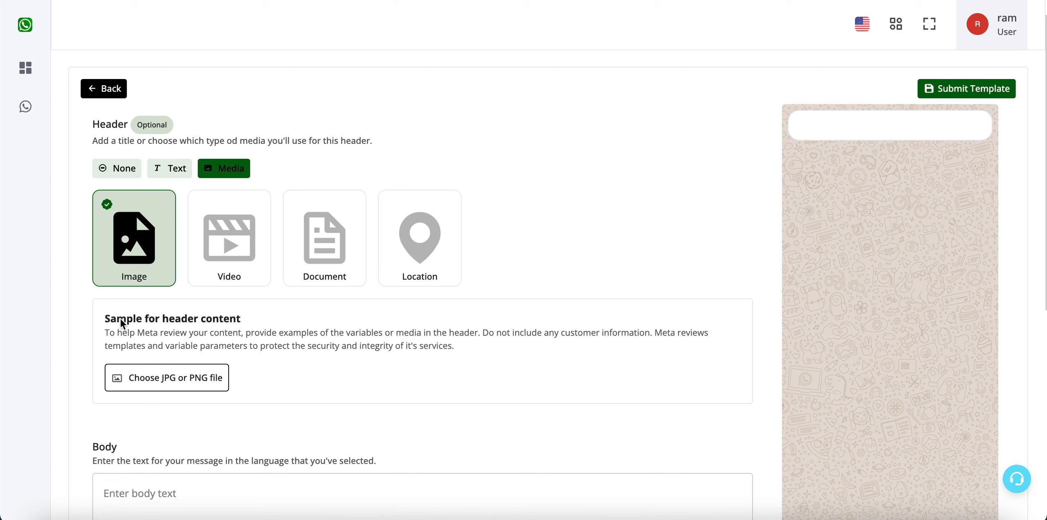
# Step: Upload Main Banner 1.png from Downloads as the header sample image
pyautogui.moveTo(120, 318); pyautogui.dragTo(221, 357)
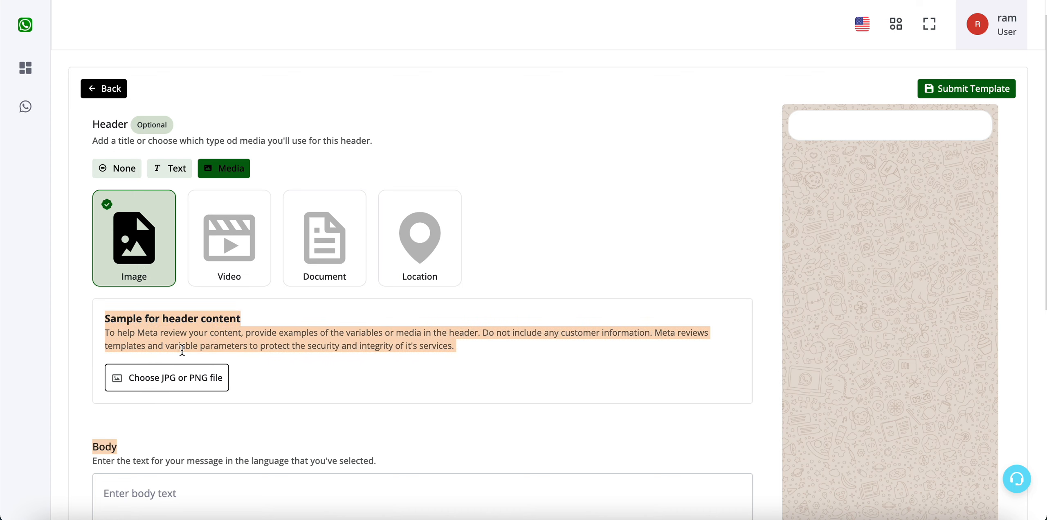
pyautogui.click(210, 340)
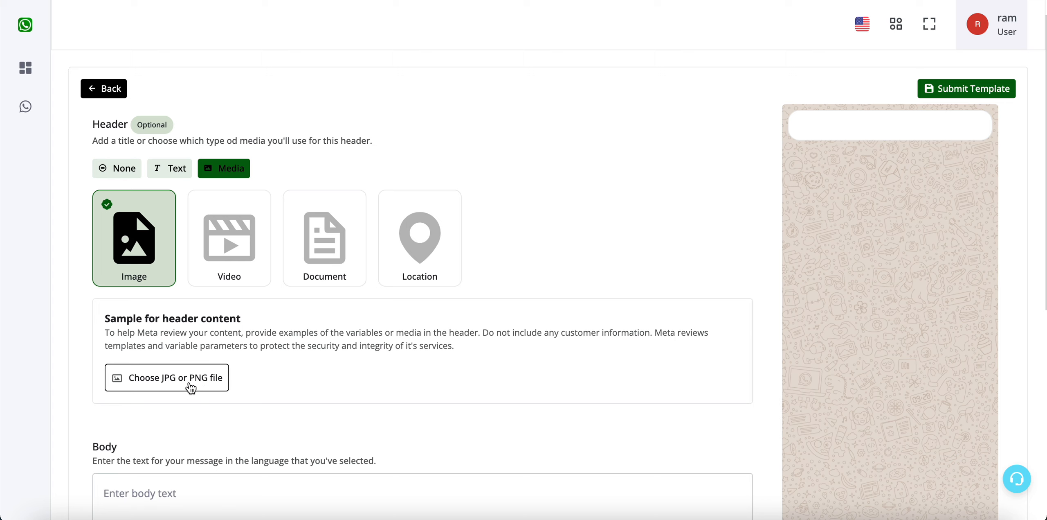
pyautogui.click(155, 387)
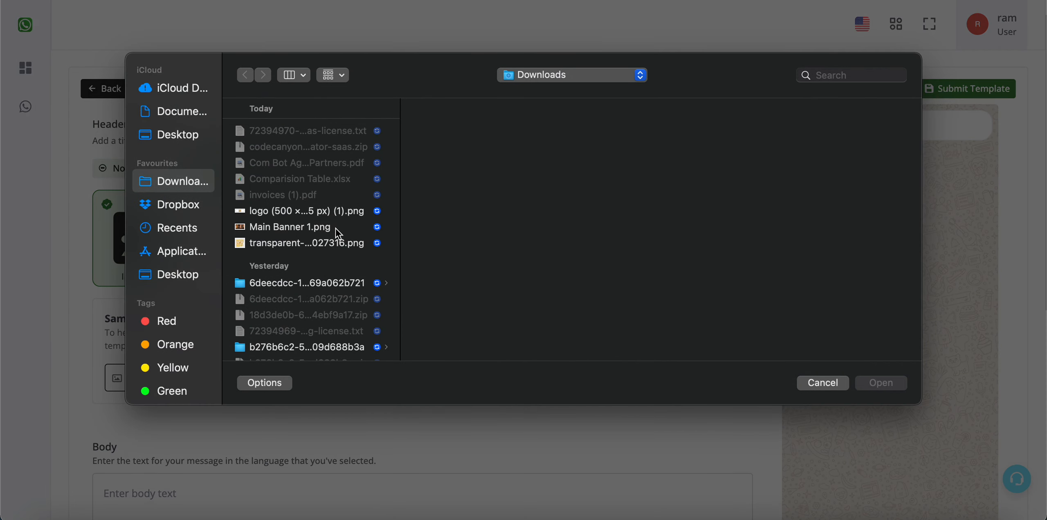
pyautogui.click(334, 227)
pyautogui.click(872, 381)
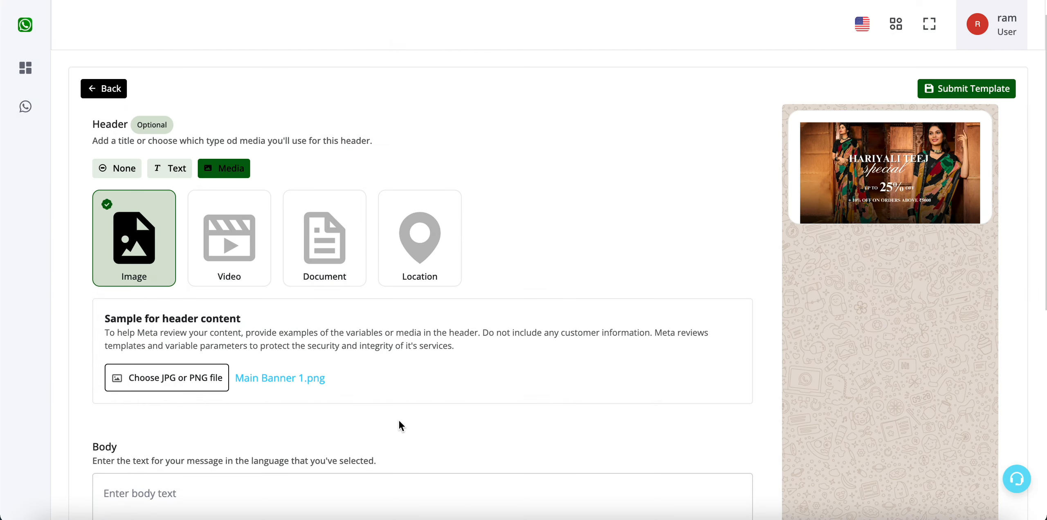
pyautogui.scroll(-6, 535, 248)
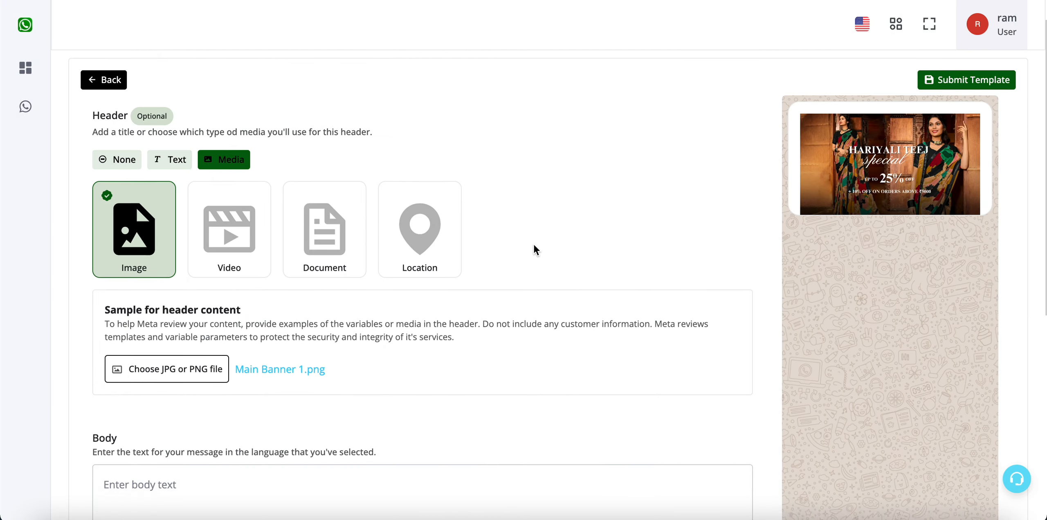
# Step: Start the body with 'Hello' followed by the {{1}} variable
pyautogui.click(459, 260)
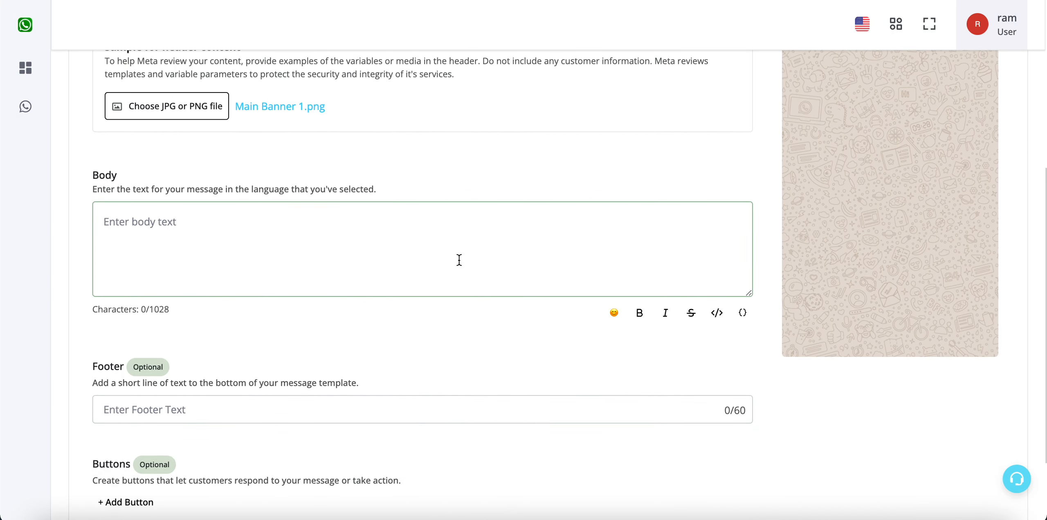
pyautogui.write('Hello')
pyautogui.click(743, 321)
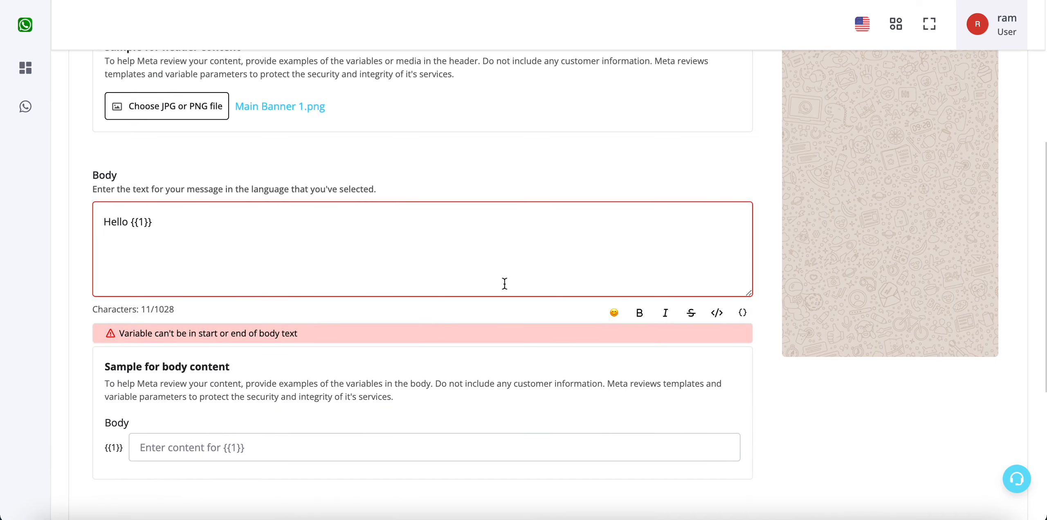
pyautogui.scroll(8, 908, 145)
pyautogui.scroll(-8, 909, 144)
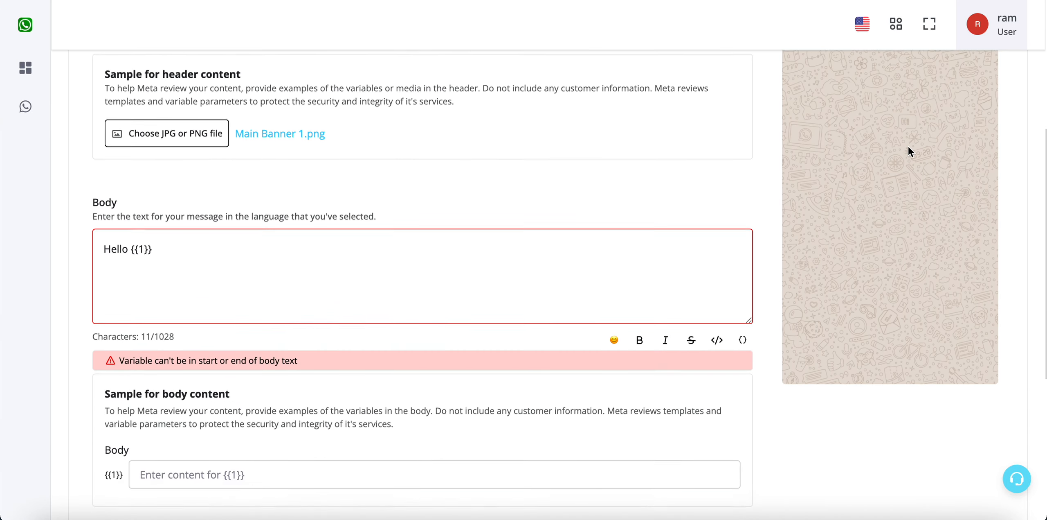
pyautogui.moveTo(168, 237); pyautogui.dragTo(132, 237)
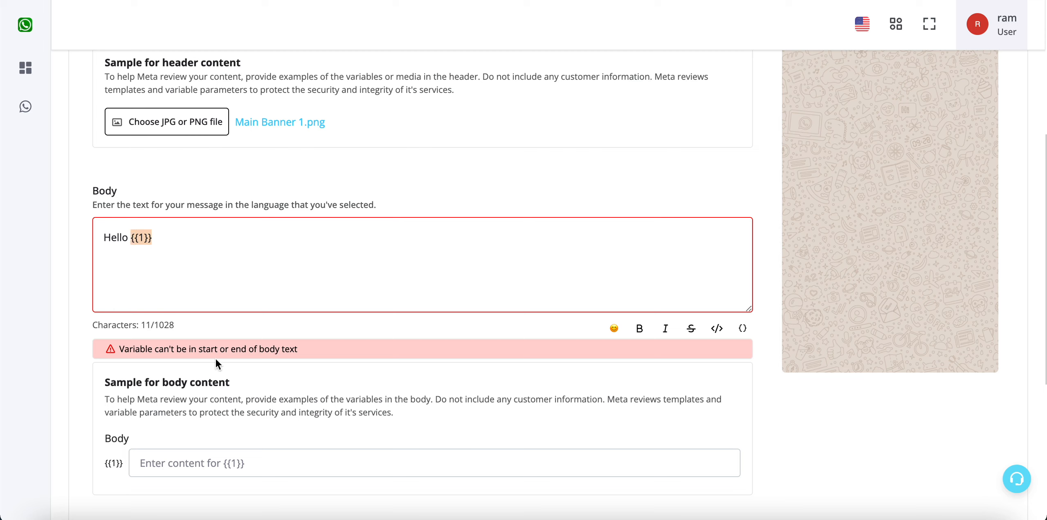
pyautogui.doubleClick(149, 348)
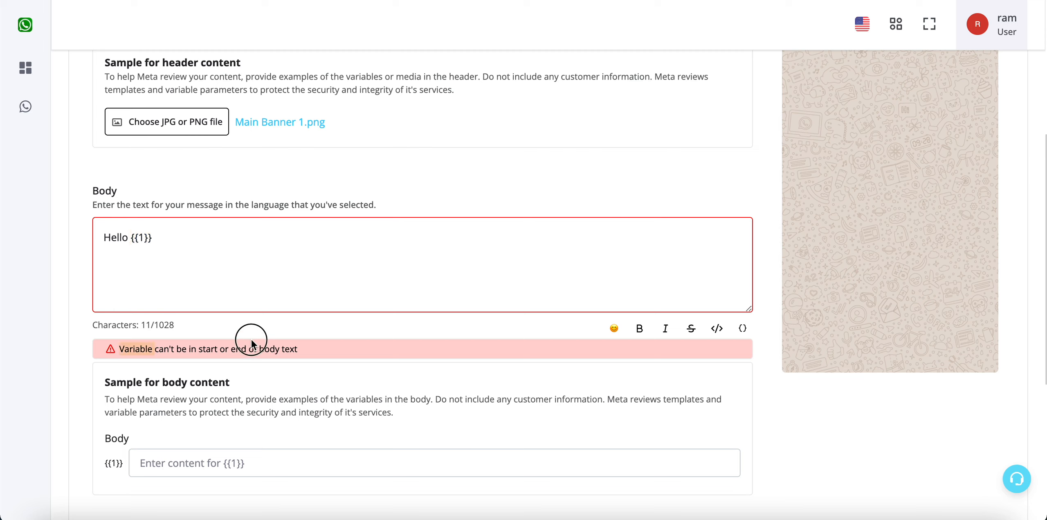
pyautogui.moveTo(251, 340); pyautogui.dragTo(299, 351)
pyautogui.click(207, 240)
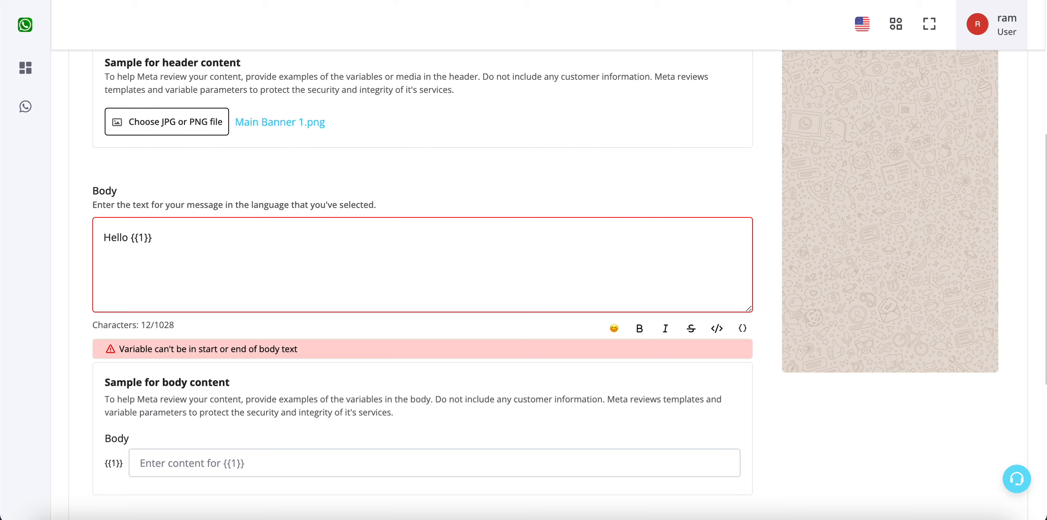
# Step: Add the order-thanks and Teej Collection line, then 'Website Link -> {{2}}' on its own line
pyautogui.write('Thanks for ')
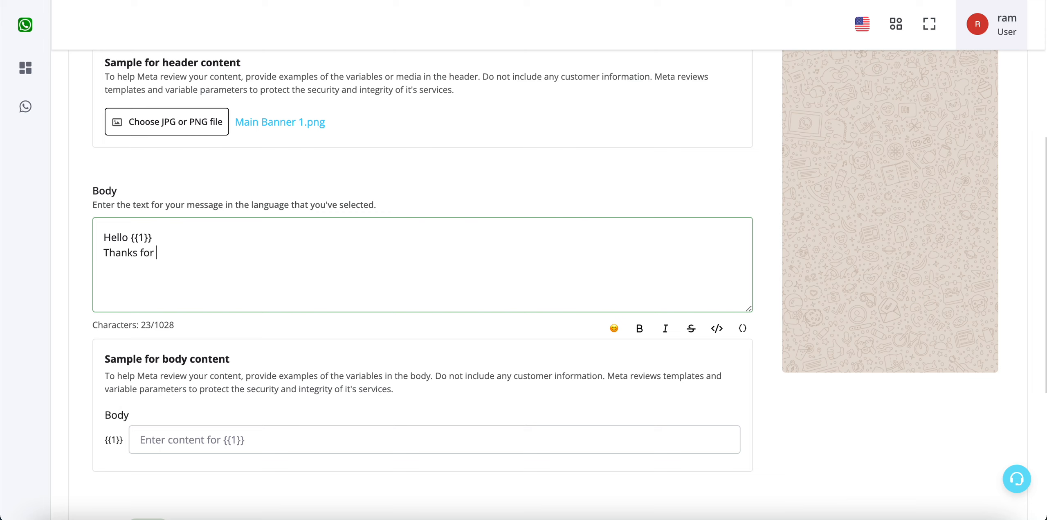
pyautogui.write('your order. ')
pyautogui.write('Checkout our new ')
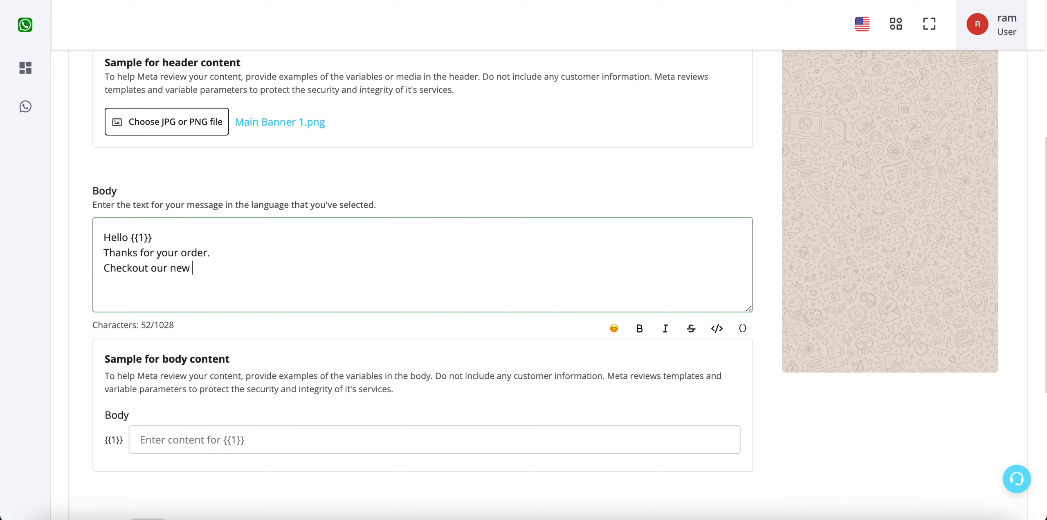
pyautogui.write('Teej Collection')
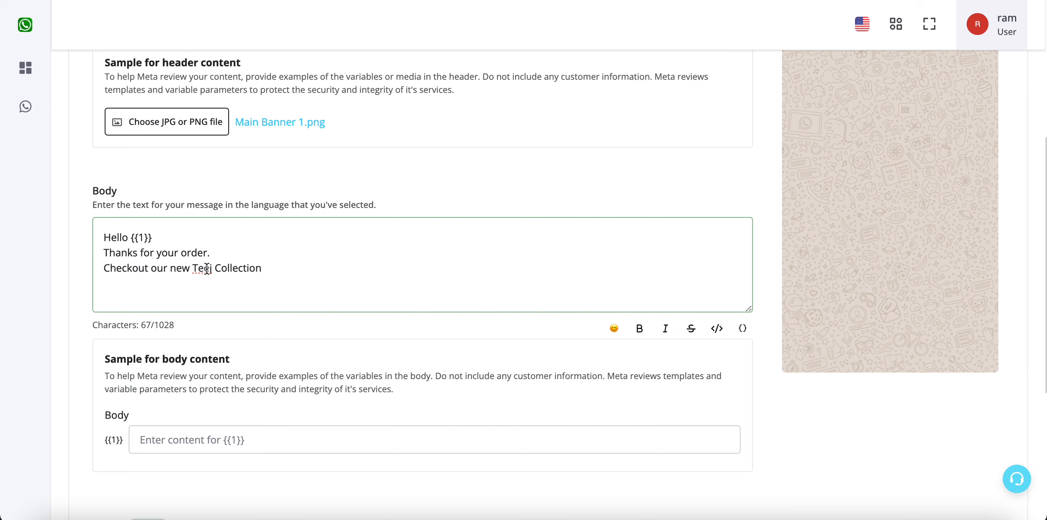
pyautogui.moveTo(193, 268); pyautogui.dragTo(261, 269)
pyautogui.click(743, 328)
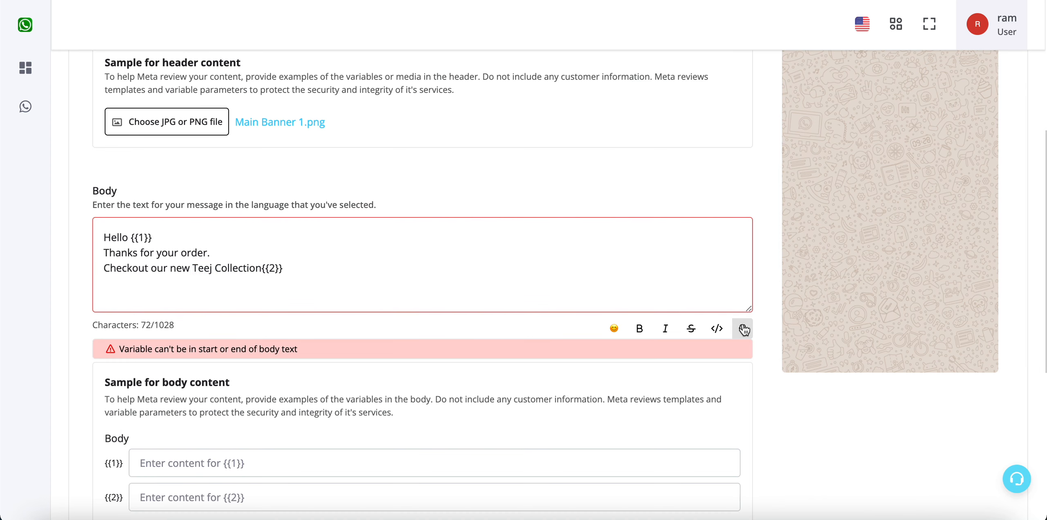
pyautogui.click(261, 268)
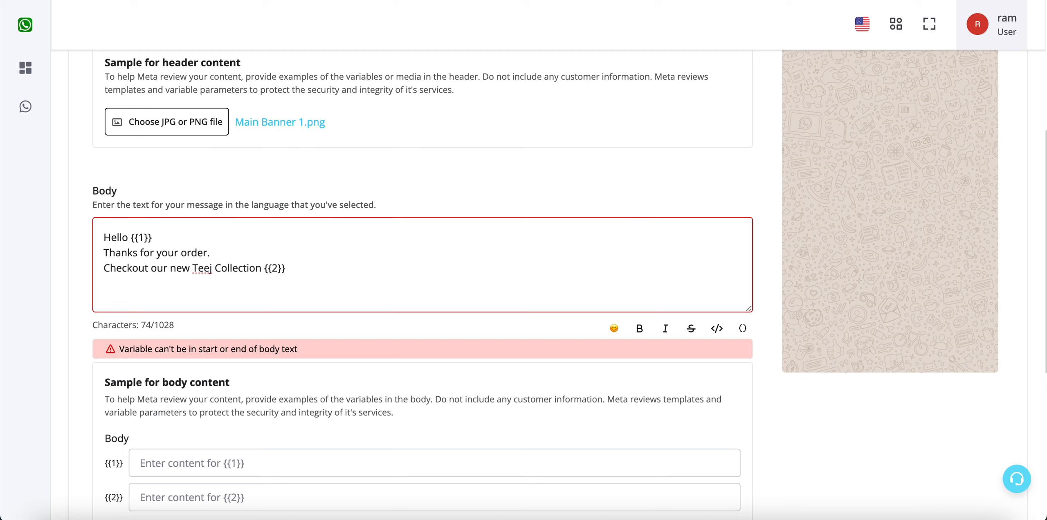
pyautogui.click(265, 268)
pyautogui.press('Return')
pyautogui.write('Website Link ')
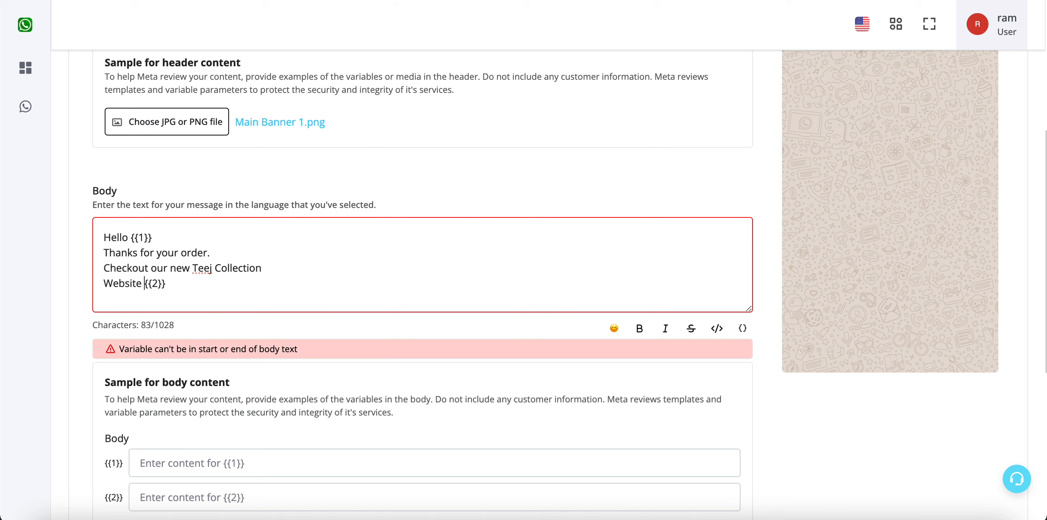
pyautogui.write('->')
# Step: Add a closing 'Thanks' line below the website link
pyautogui.click(281, 277)
pyautogui.press('Return')
pyautogui.write('Order')
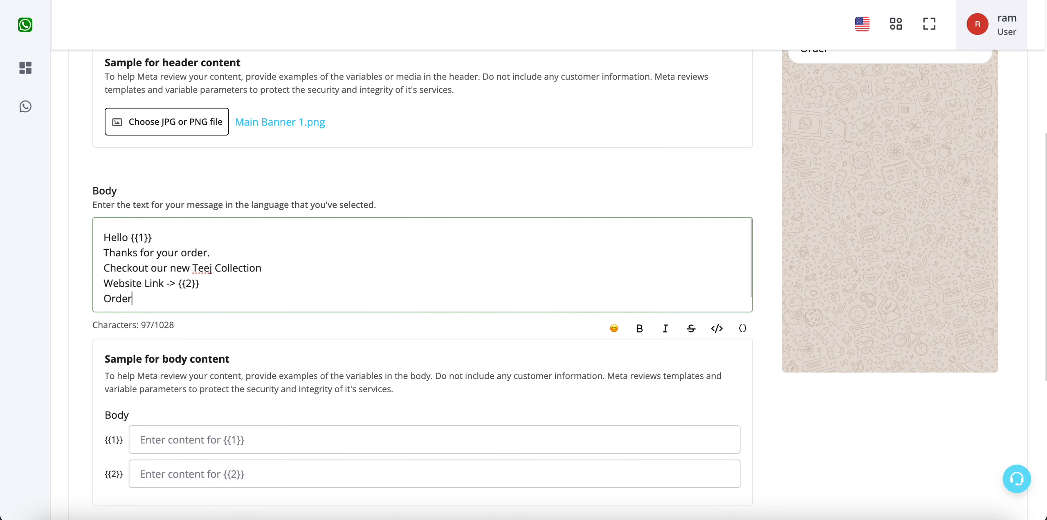
pyautogui.press('BackSpace')
pyautogui.press('BackSpace')
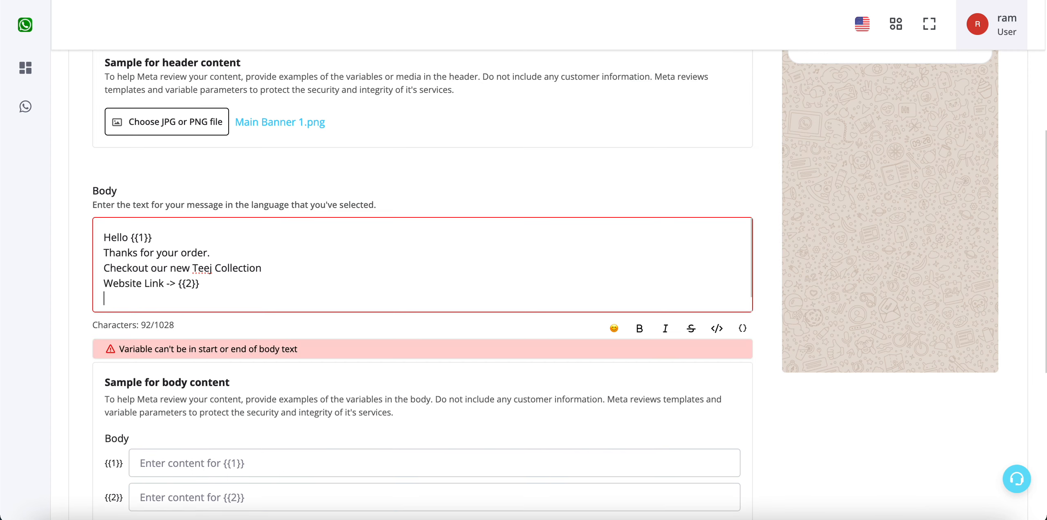
pyautogui.write('Thanks')
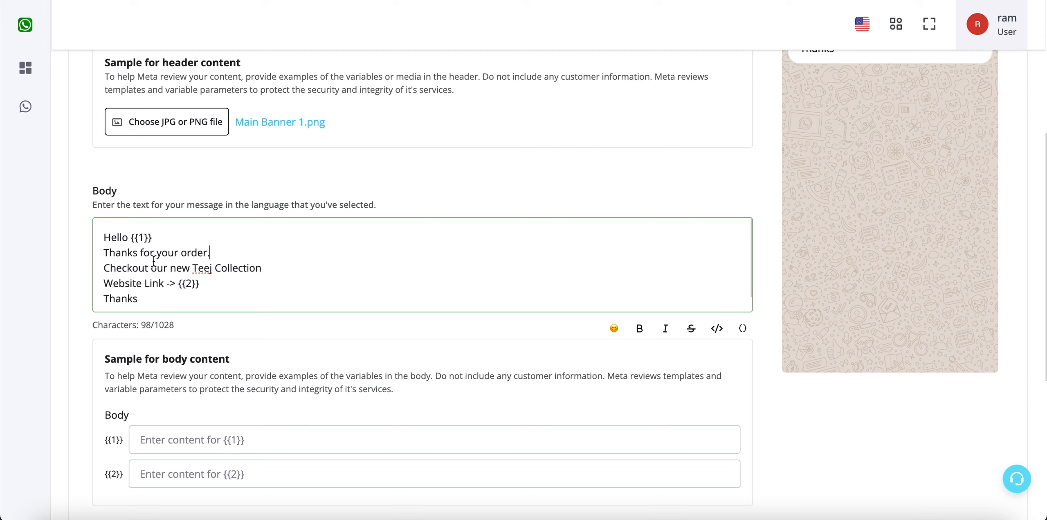
# Step: Bold the 'Thanks for your order.' line so it is wrapped in asterisks
pyautogui.moveTo(103, 252); pyautogui.dragTo(265, 252)
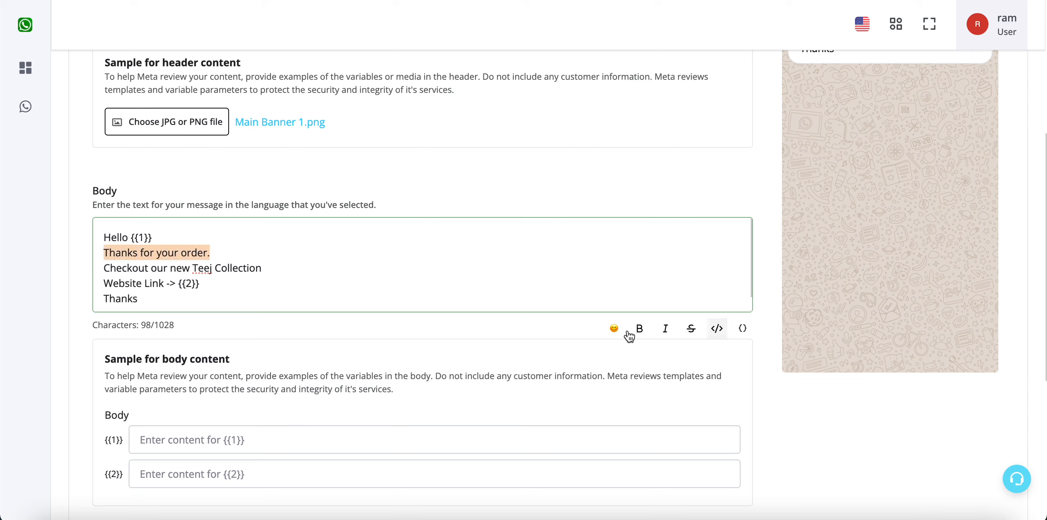
pyautogui.scroll(2, 842, 259)
pyautogui.scroll(-3, 841, 262)
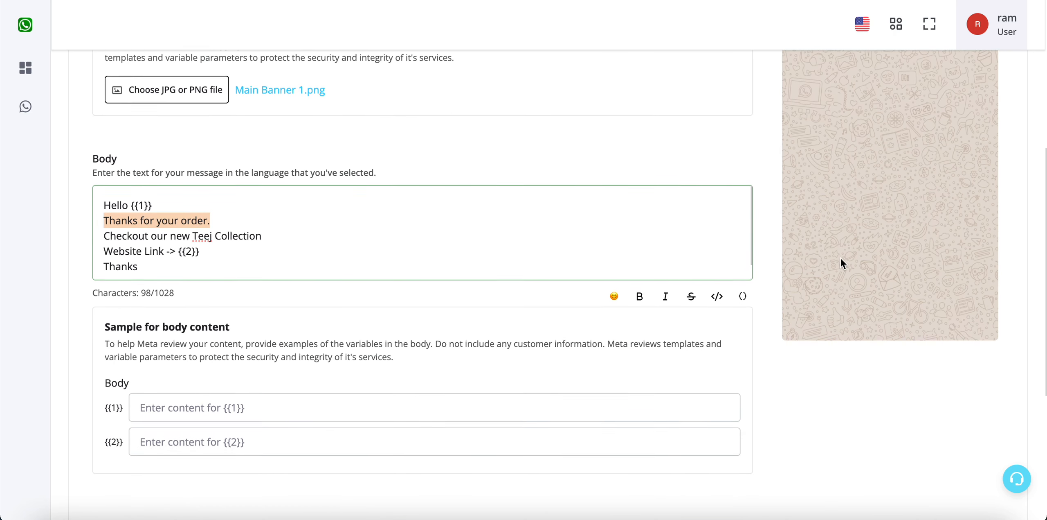
pyautogui.click(639, 288)
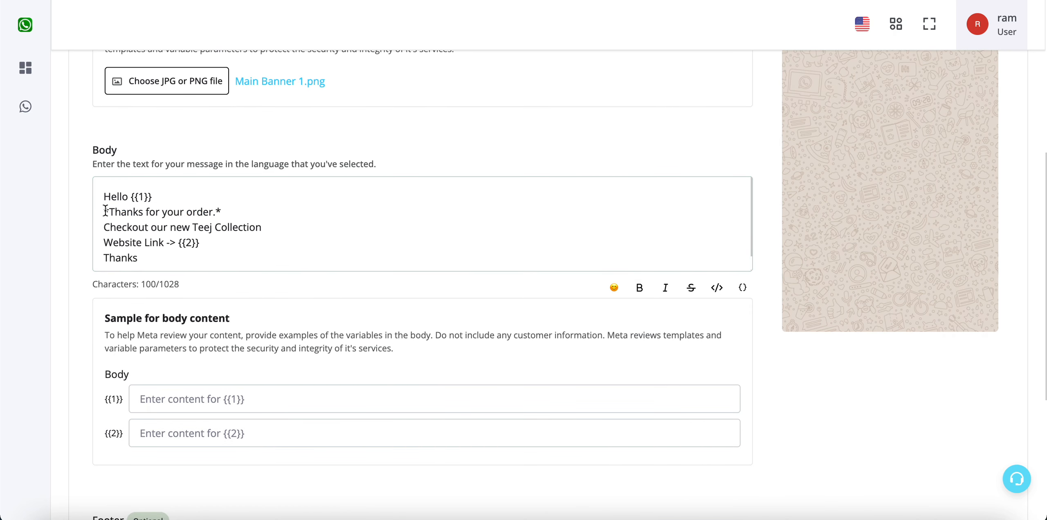
pyautogui.moveTo(105, 210); pyautogui.dragTo(227, 209)
pyautogui.click(228, 209)
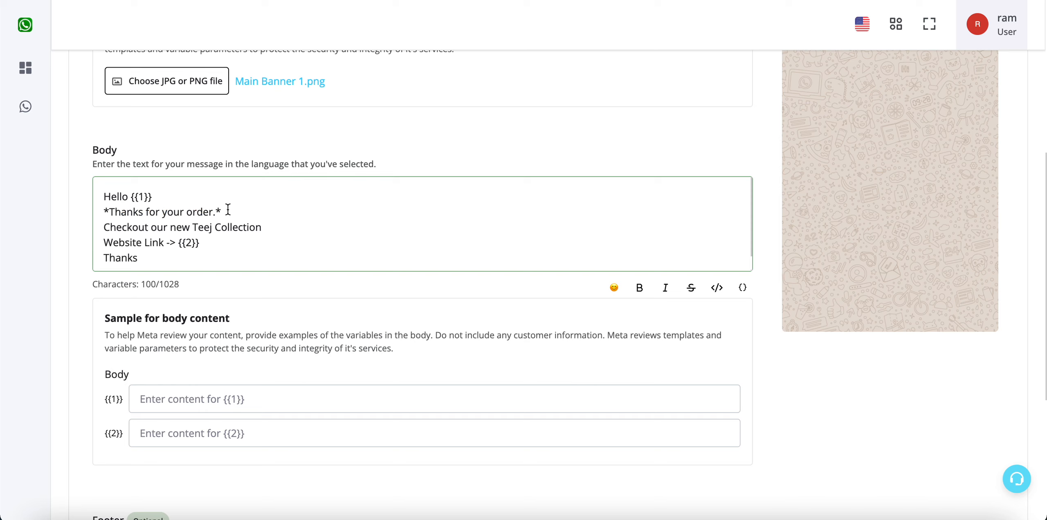
pyautogui.click(228, 209)
pyautogui.scroll(2, 636, 305)
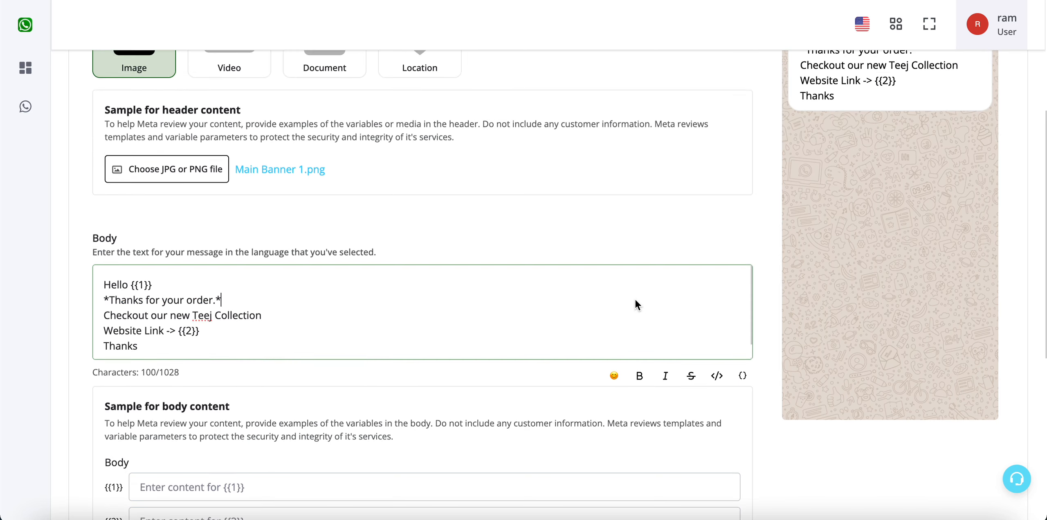
pyautogui.scroll(3, 636, 304)
pyautogui.click(801, 176)
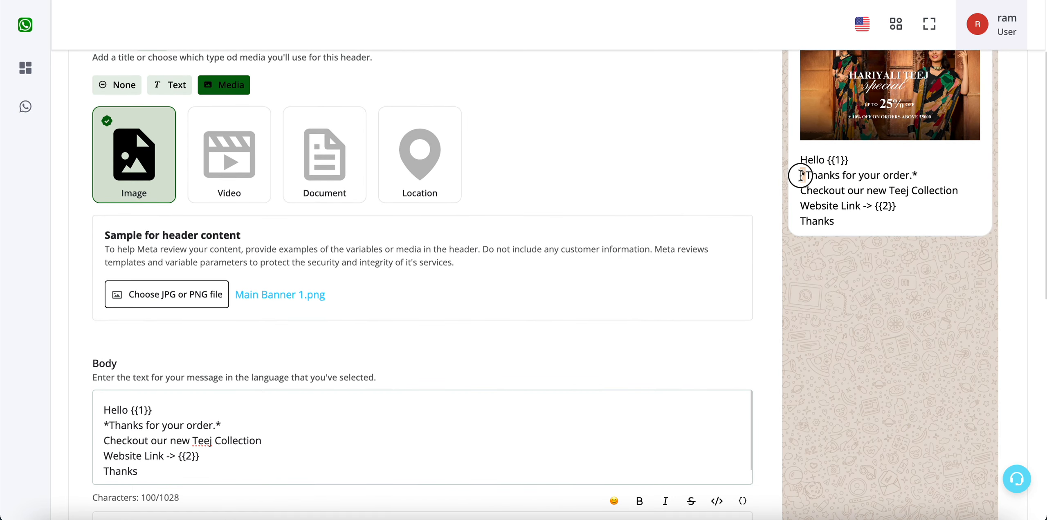
pyautogui.click(915, 175)
pyautogui.scroll(-7, 755, 348)
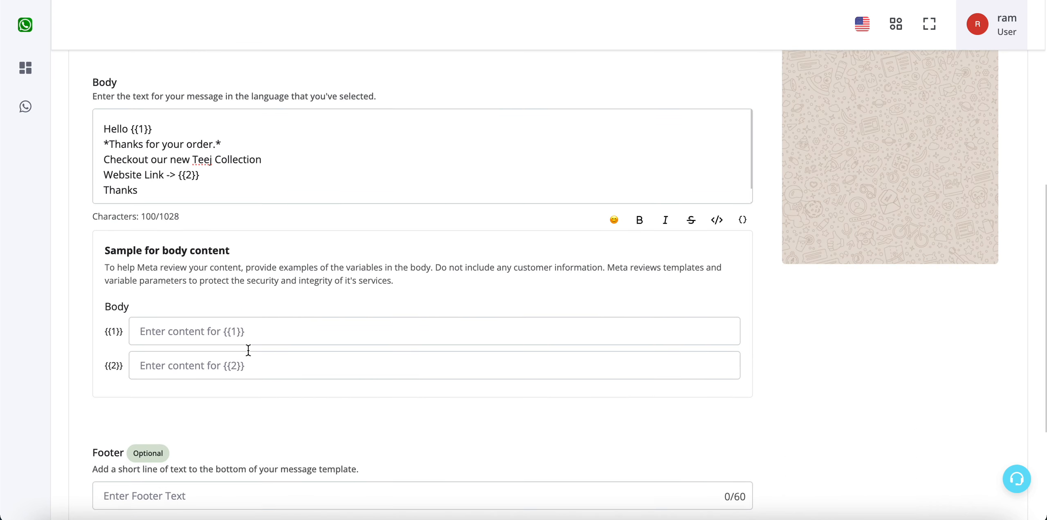
# Step: Enter a customer's full name as the {{1}} body sample
pyautogui.scroll(3, 248, 348)
pyautogui.moveTo(229, 313); pyautogui.dragTo(103, 246)
pyautogui.scroll(-3, 297, 379)
pyautogui.click(297, 336)
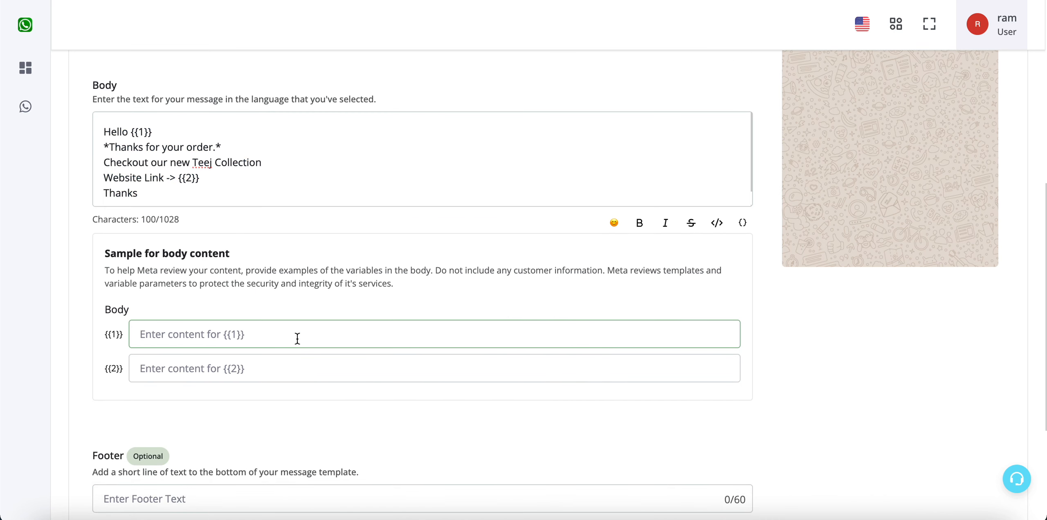
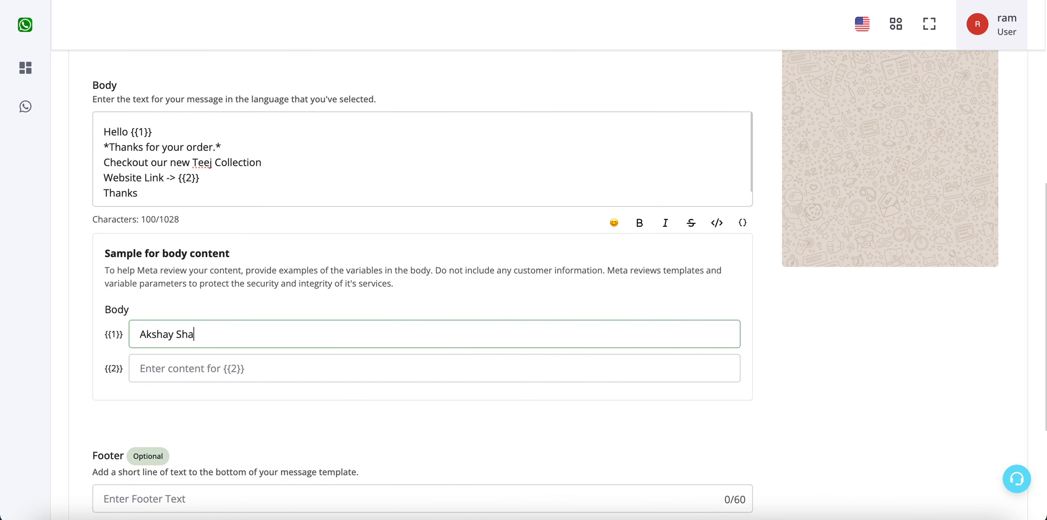
pyautogui.click(290, 364)
pyautogui.write('https')
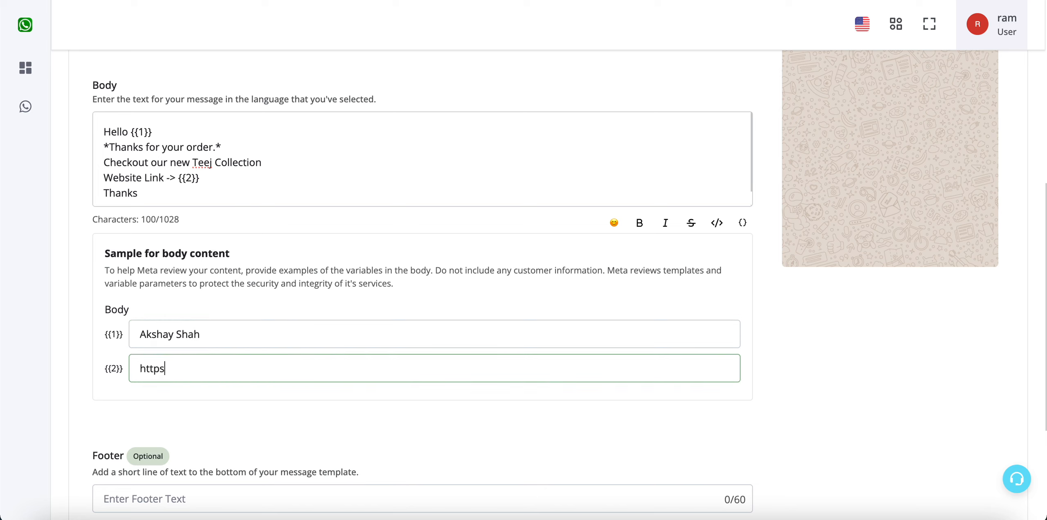
pyautogui.write('://google.com')
pyautogui.click(312, 406)
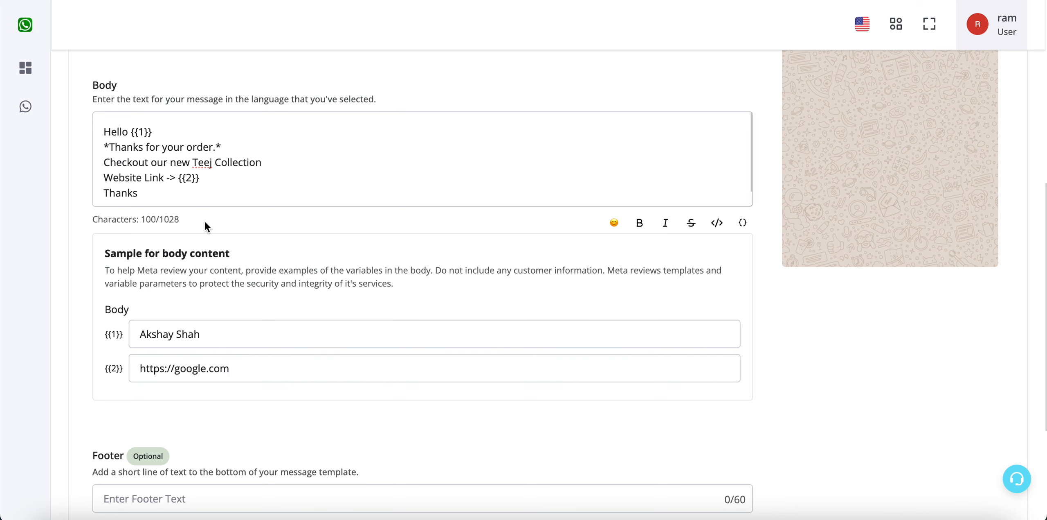
pyautogui.scroll(1, 206, 226)
pyautogui.doubleClick(198, 197)
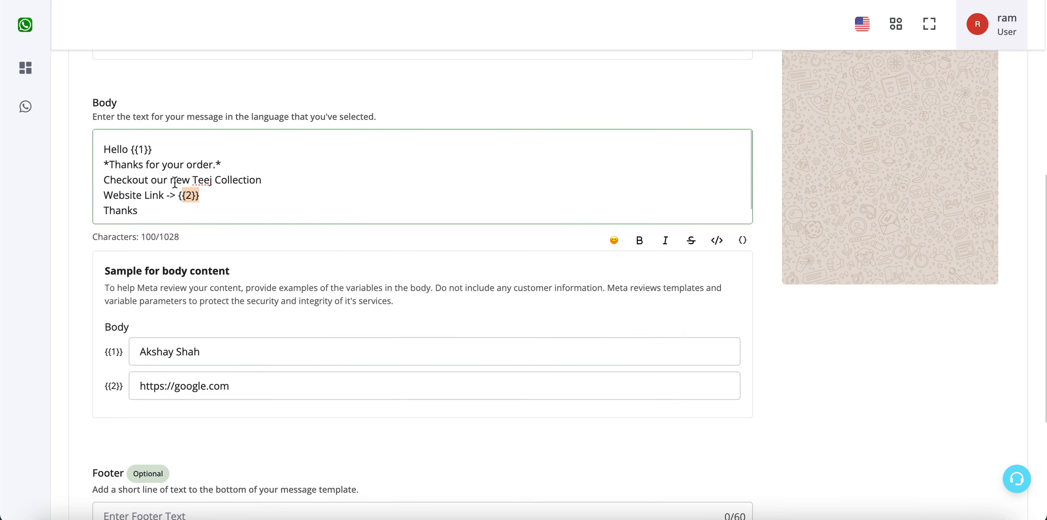
pyautogui.moveTo(152, 148); pyautogui.dragTo(134, 146)
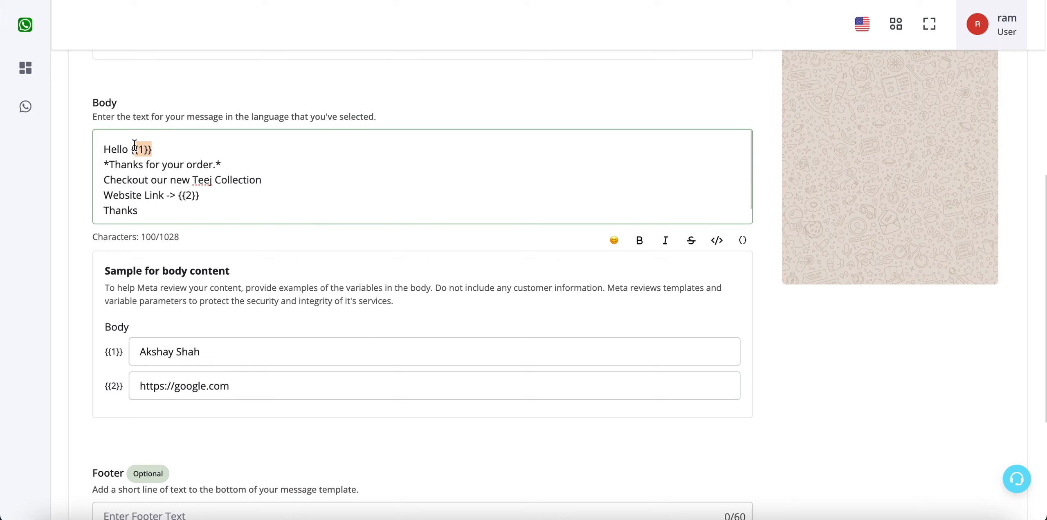
pyautogui.scroll(-5, 294, 360)
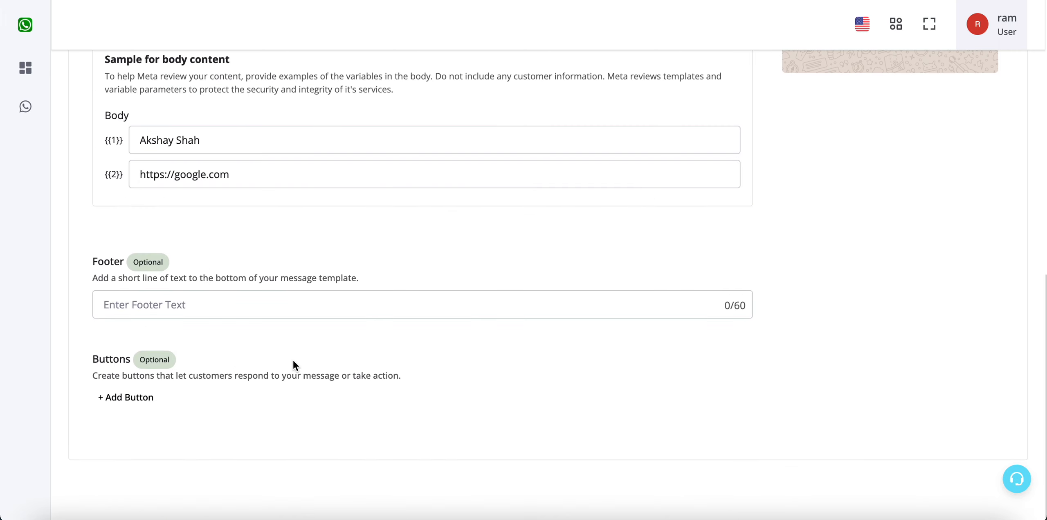
# Step: Enter 'To Unsubscribe Press Stop' as the footer text, fixing a typo along the way
pyautogui.click(585, 316)
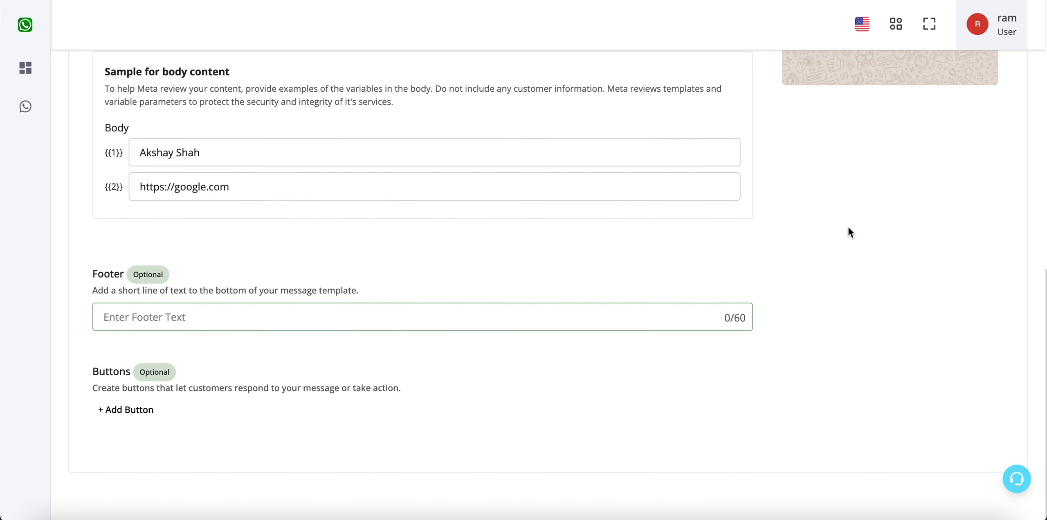
pyautogui.scroll(13, 848, 226)
pyautogui.scroll(-9, 848, 227)
pyautogui.scroll(-4, 848, 227)
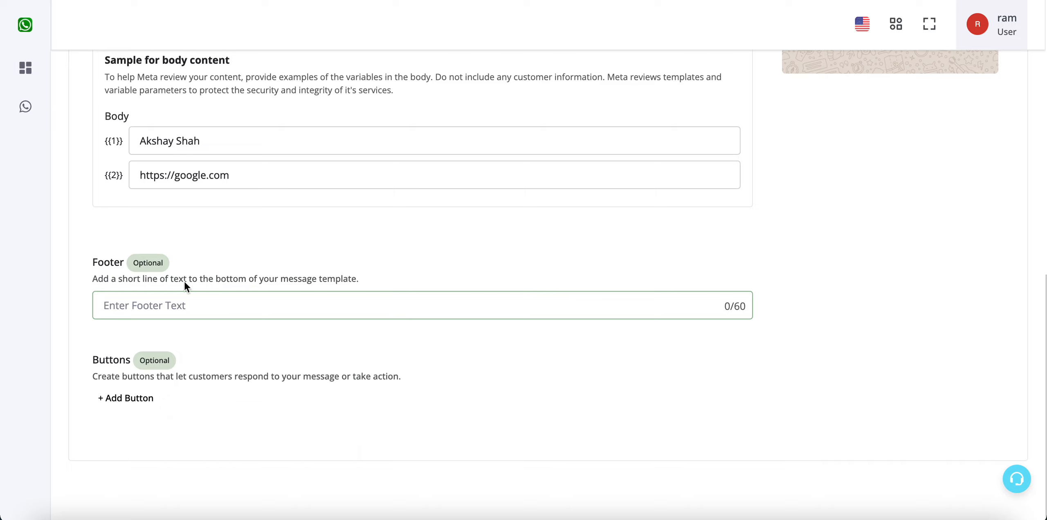
pyautogui.write('To Unsubscribe Press Stop')
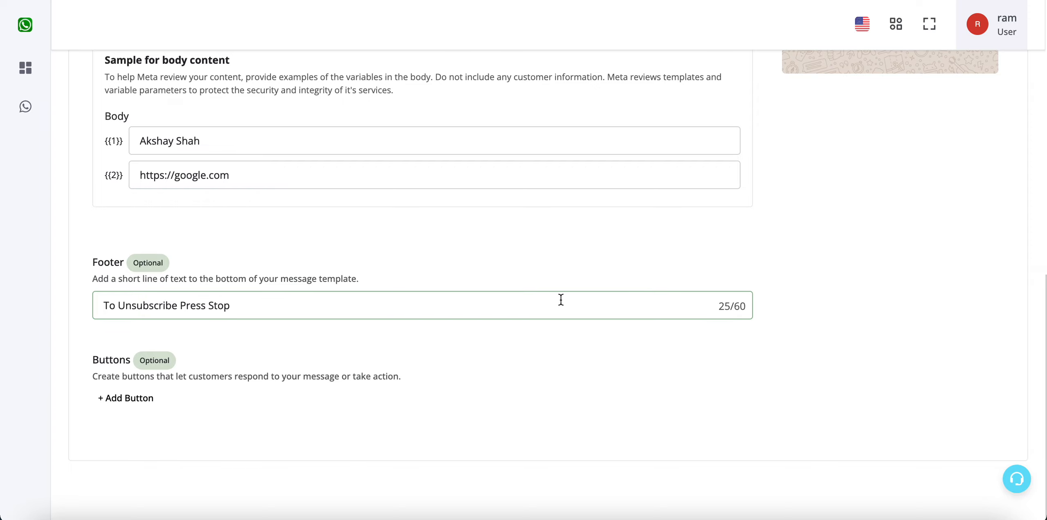
pyautogui.click(589, 253)
pyautogui.scroll(10, 589, 252)
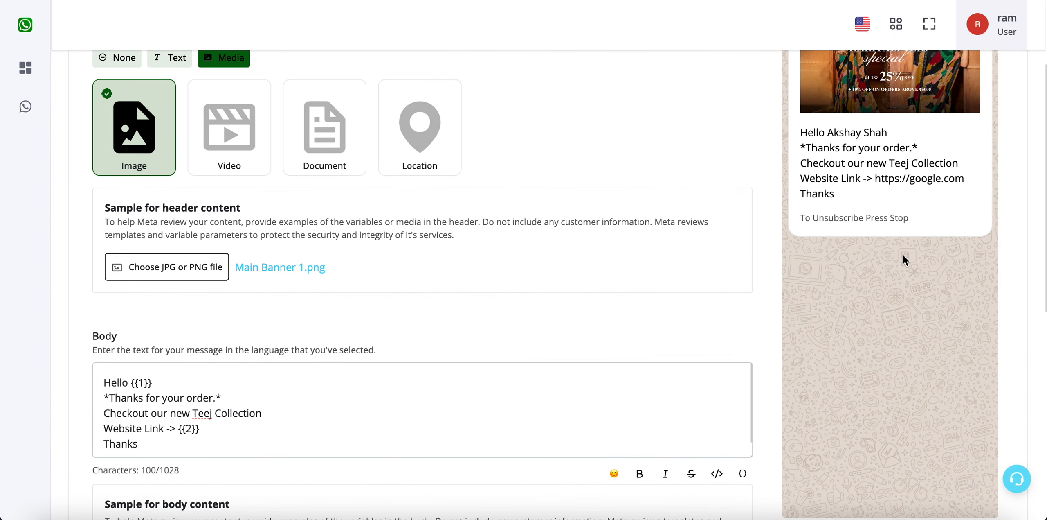
# Step: Scroll down to the Buttons section and bring up the '+ Add Button' type list
pyautogui.tripleClick(883, 214)
pyautogui.scroll(-10, 883, 213)
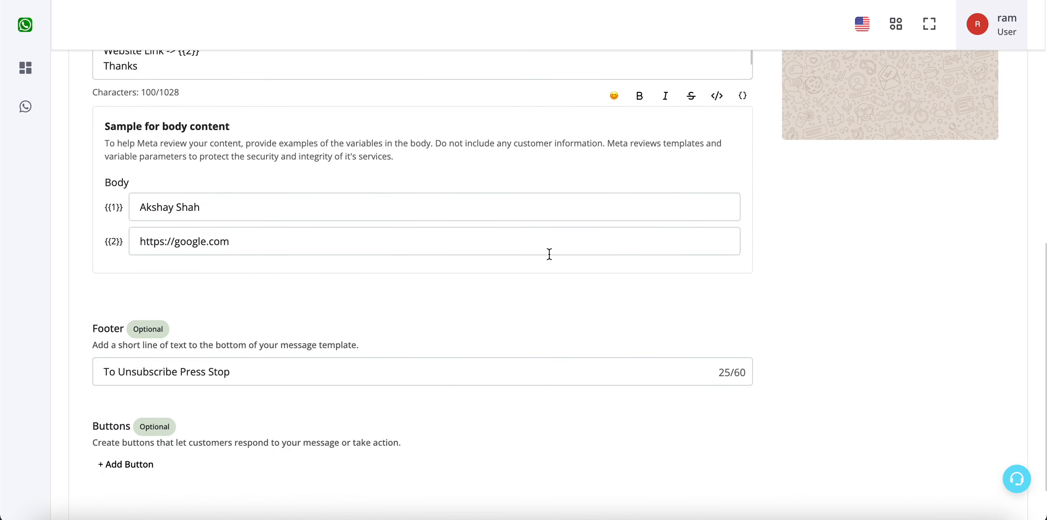
pyautogui.click(144, 398)
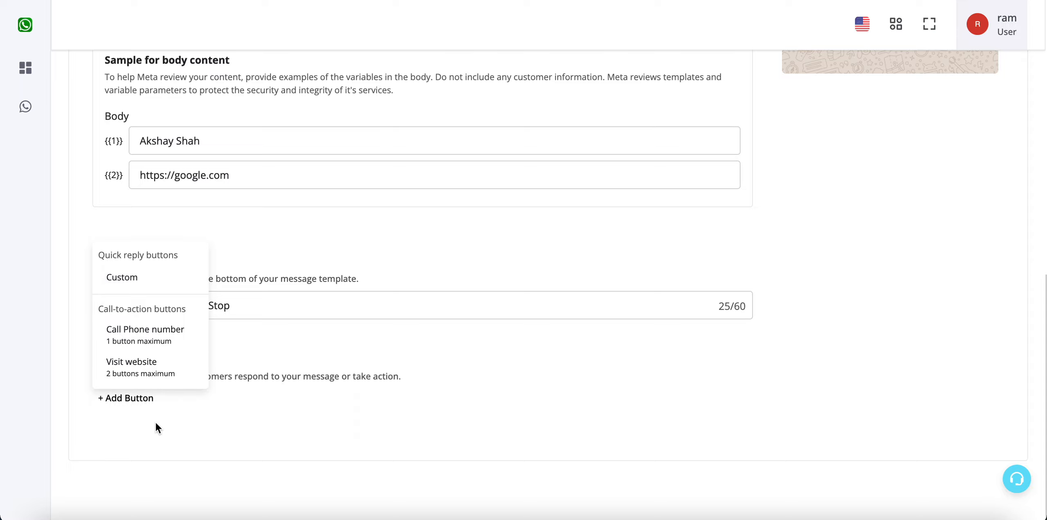
pyautogui.click(153, 371)
pyautogui.scroll(-4, 345, 401)
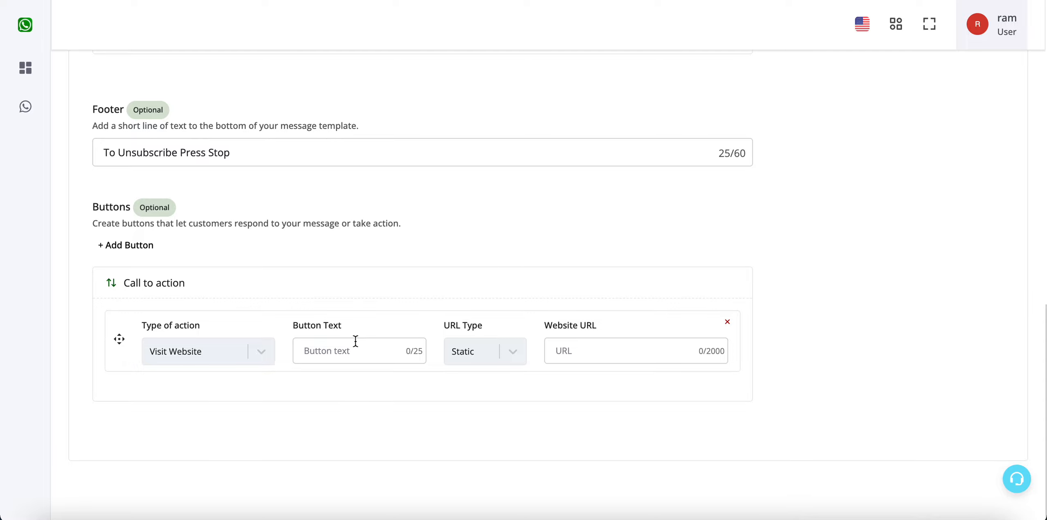
pyautogui.click(355, 340)
pyautogui.write('Visit Website')
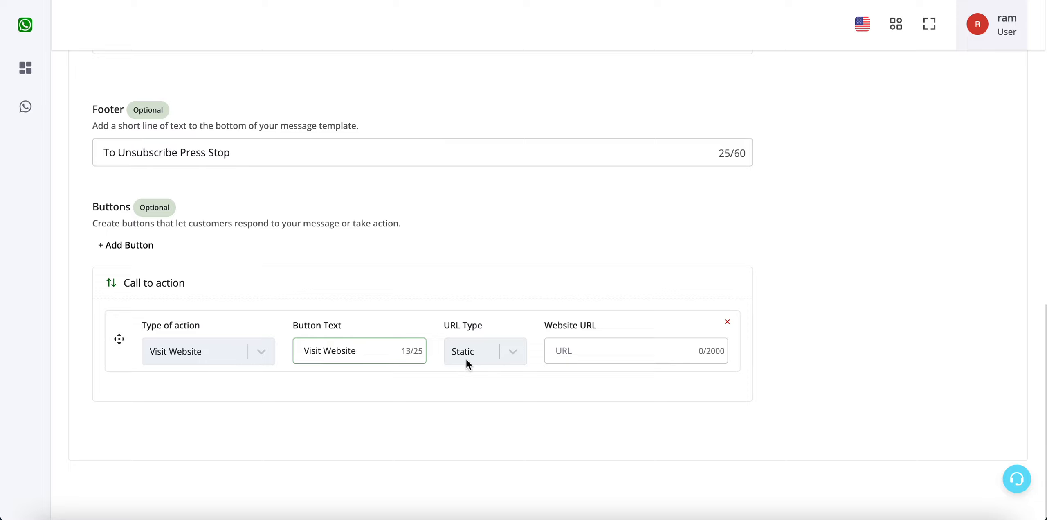
pyautogui.click(511, 352)
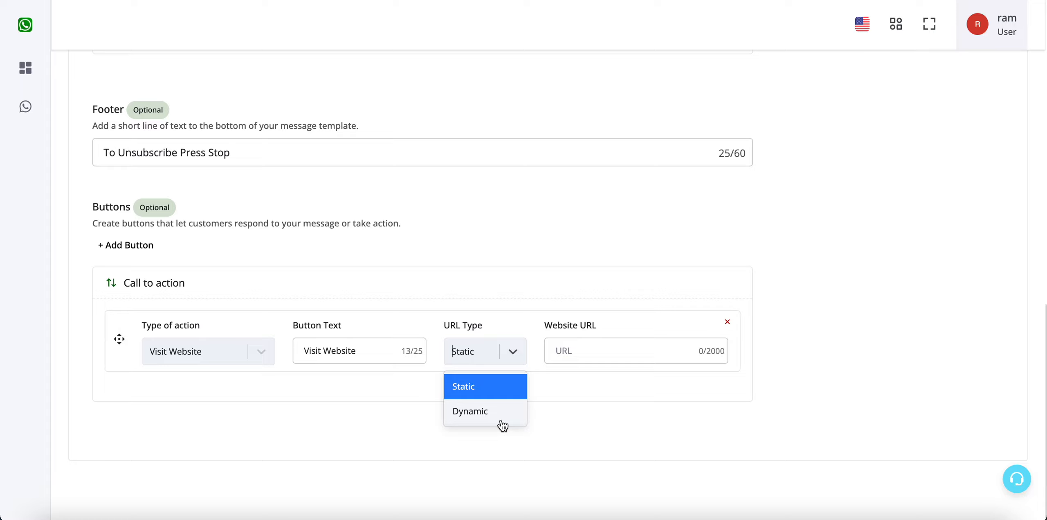
pyautogui.click(613, 349)
pyautogui.write('https://google')
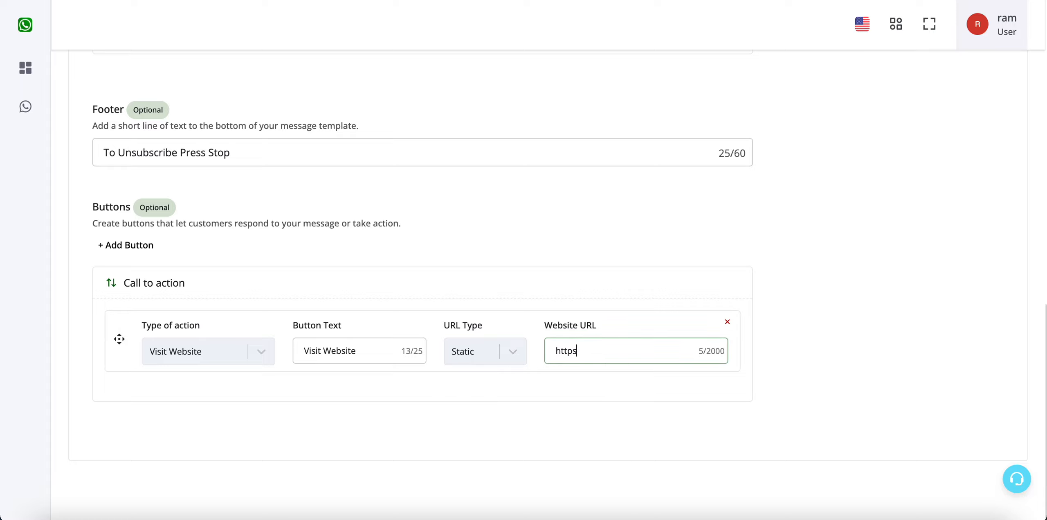